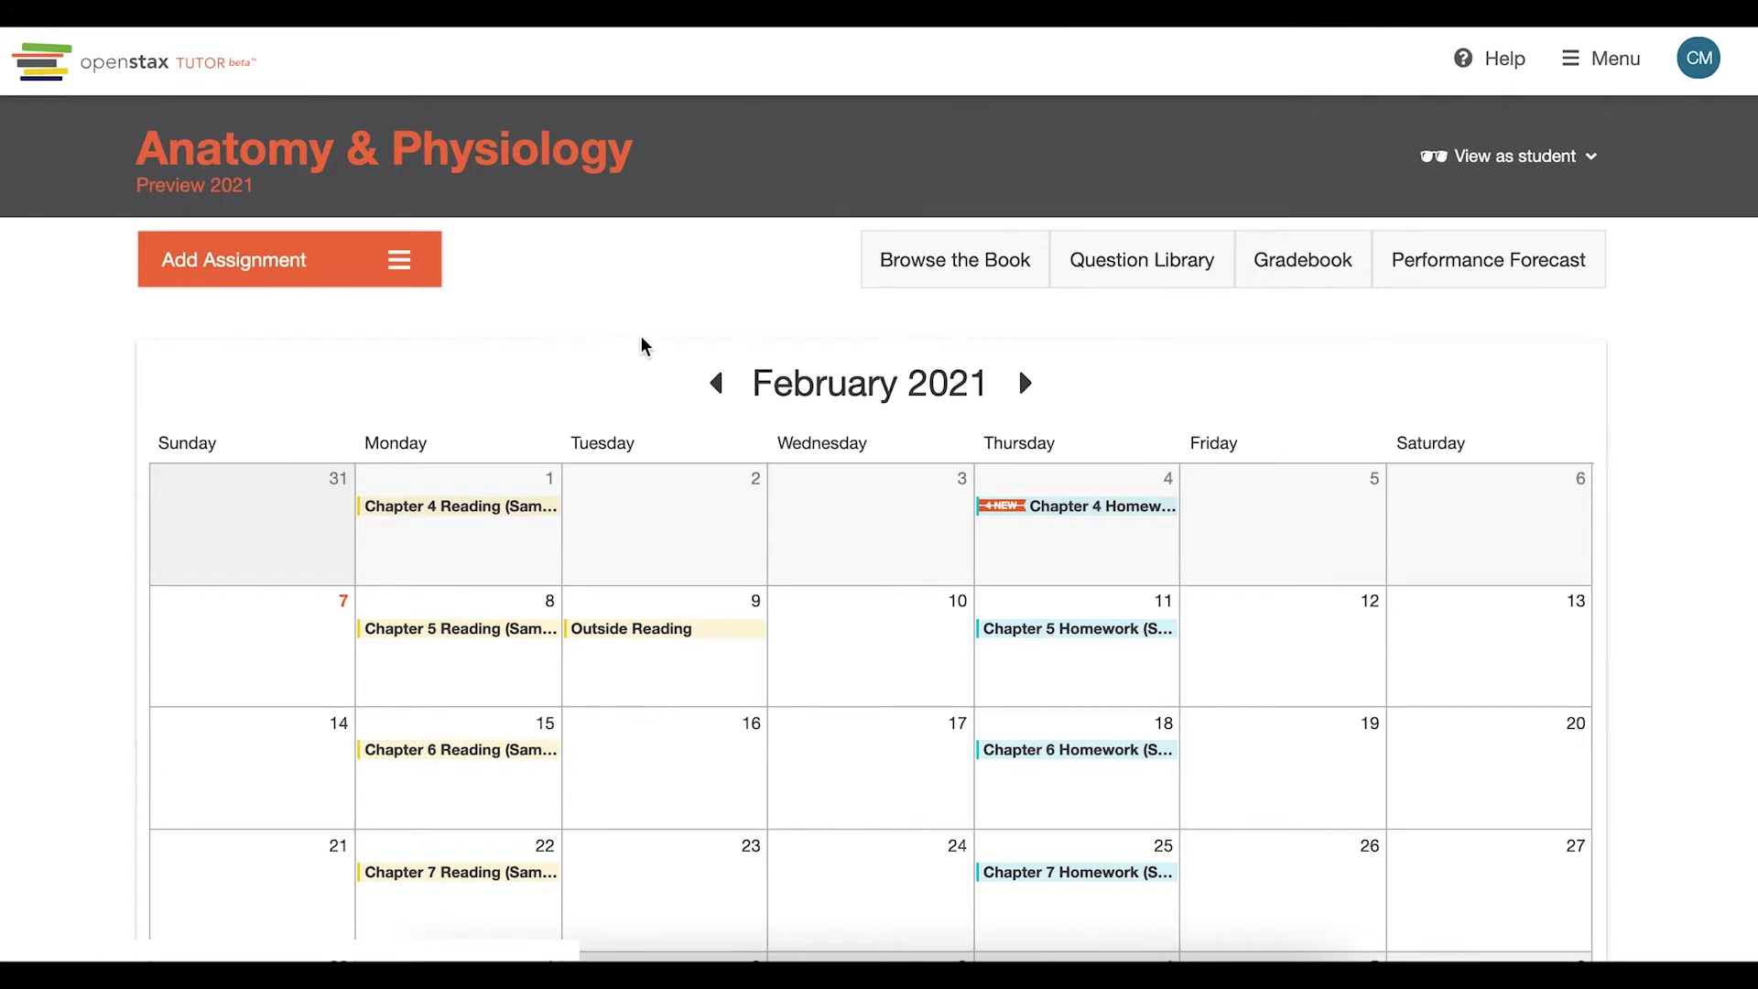
- Go from the course calendar to the Anatomy & Physiology gradebook for the first period
{"action": "left_click", "coordinate": [1303, 269]}
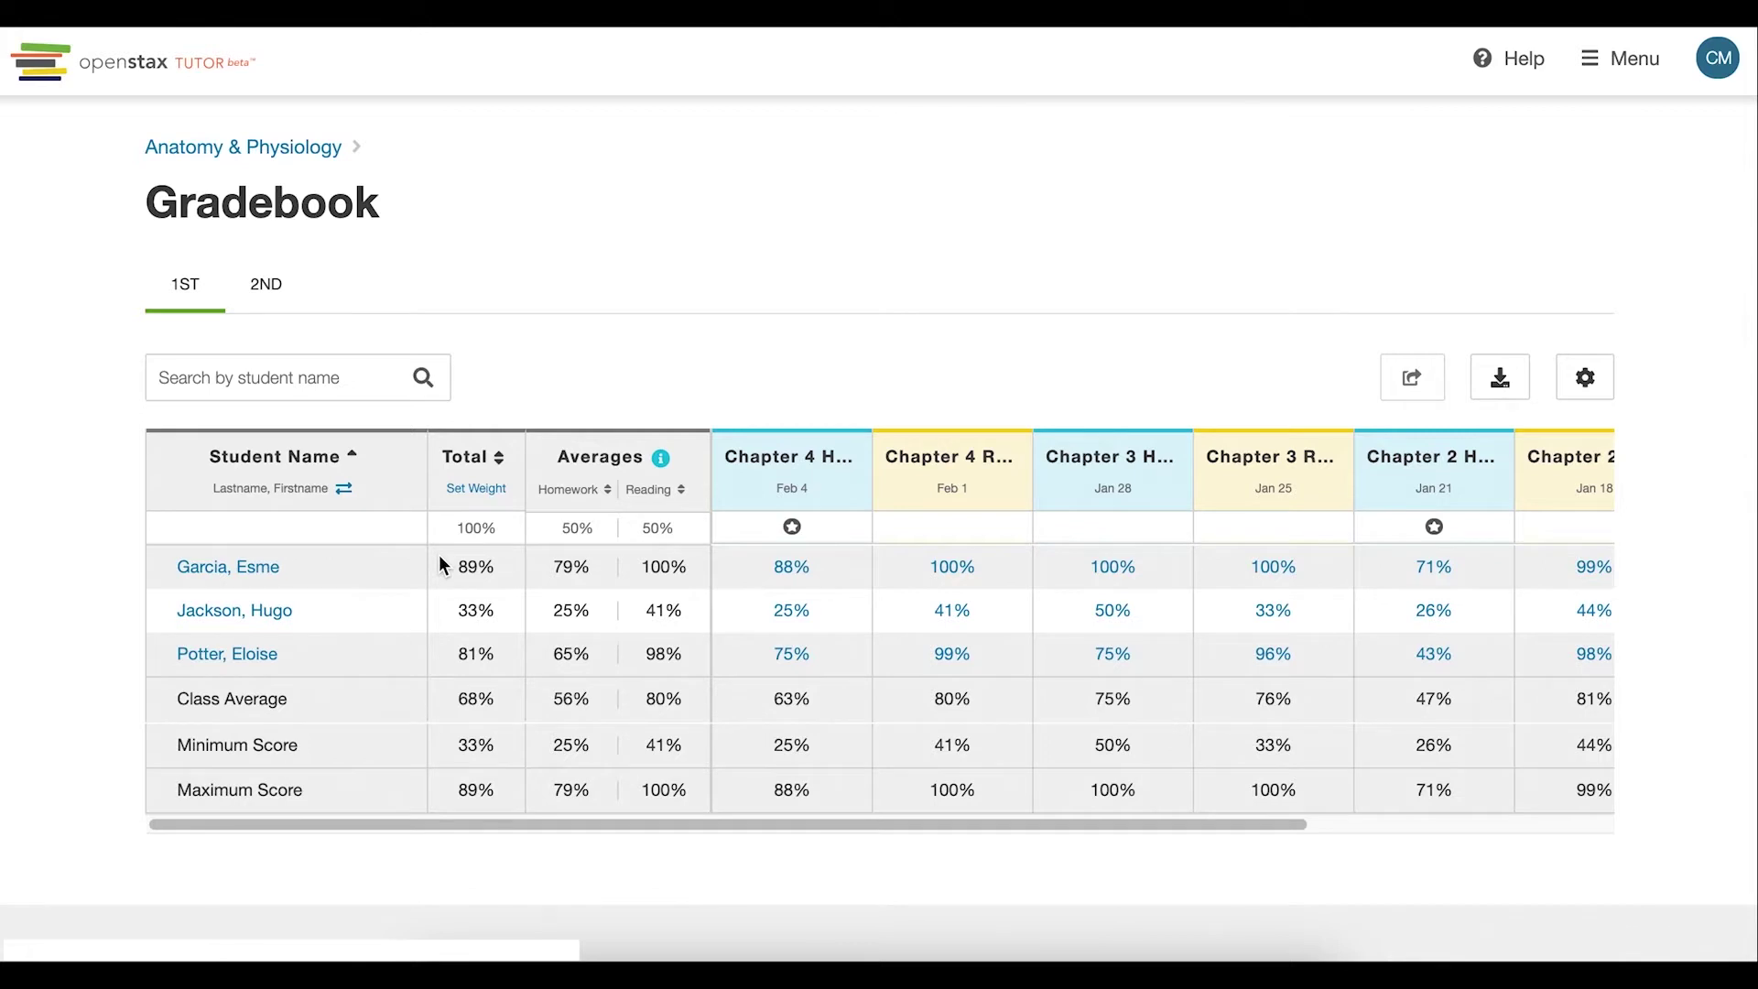
{"action": "left_click", "coordinate": [345, 490]}
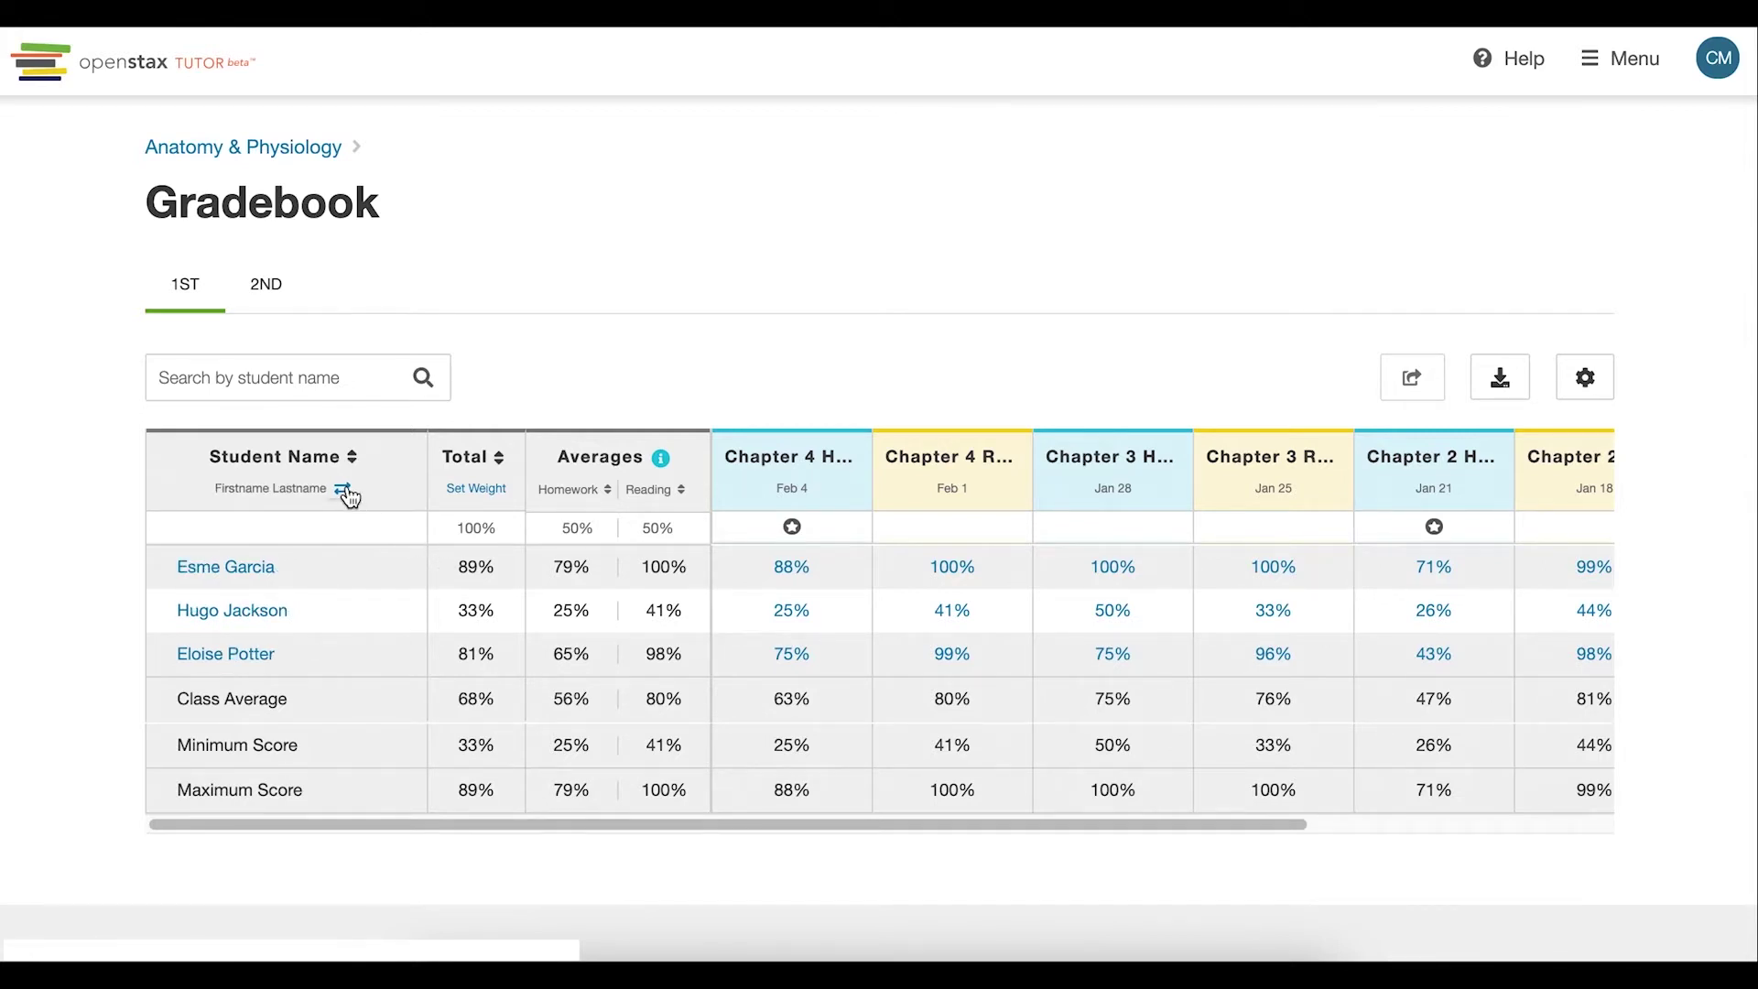
{"action": "left_click", "coordinate": [346, 490]}
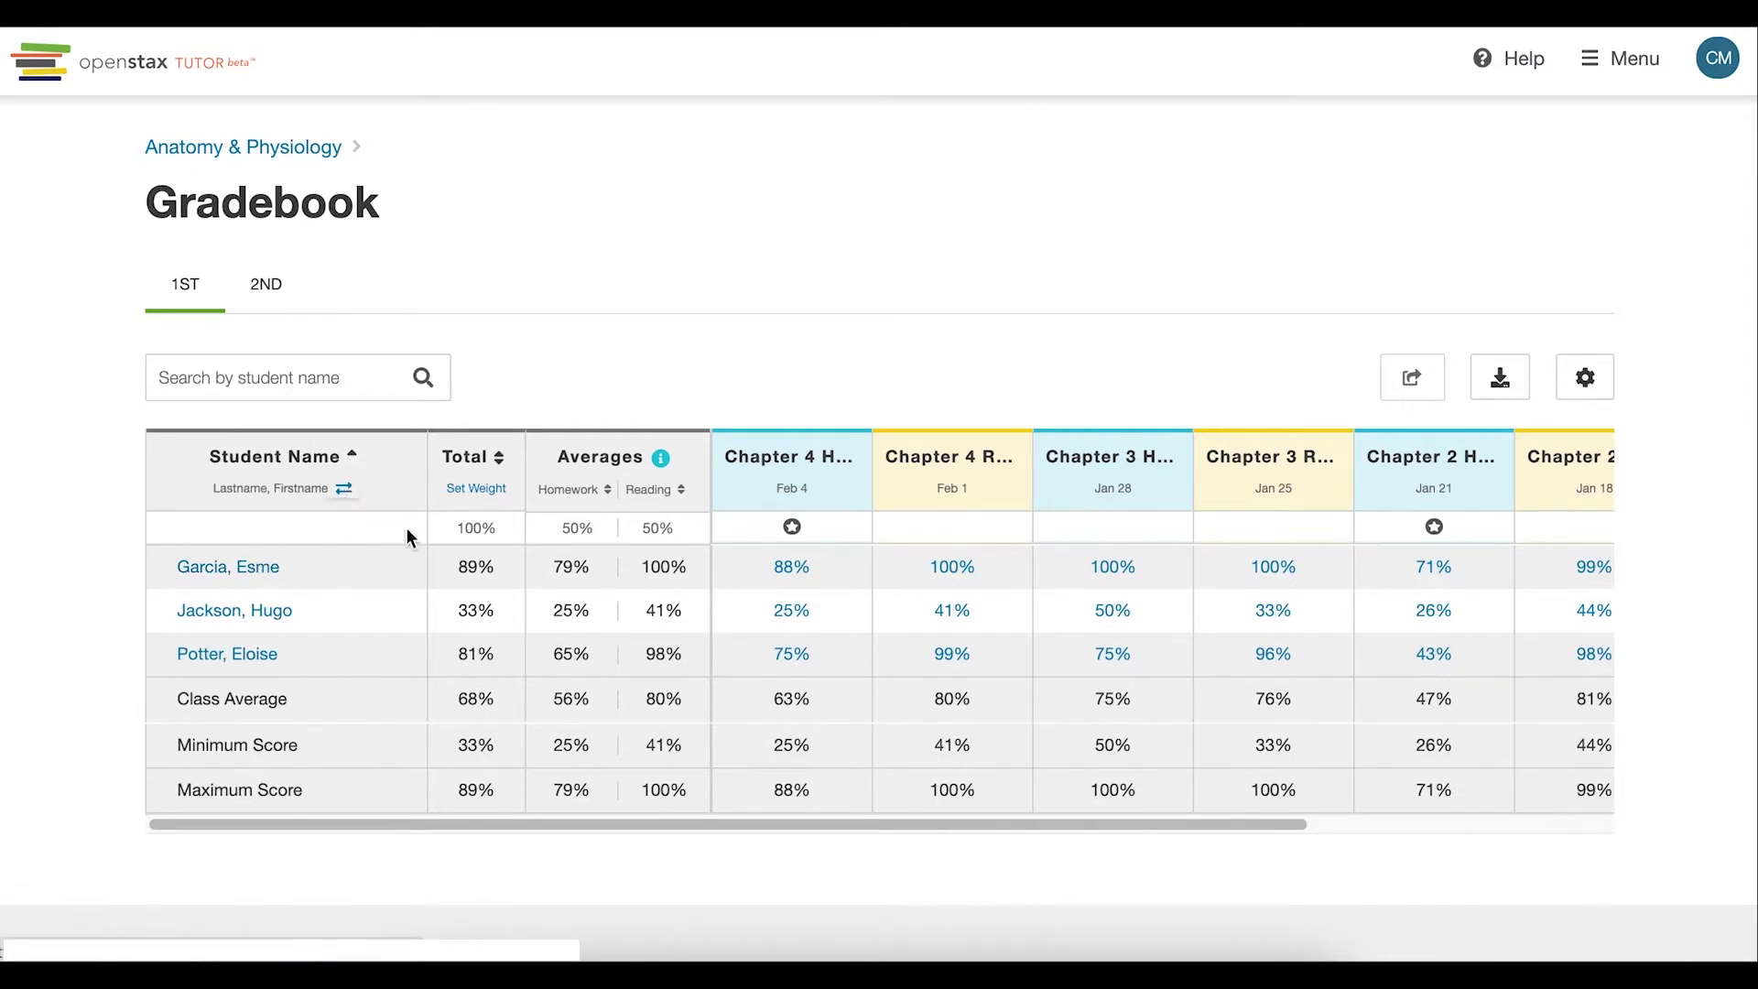
{"action": "left_click", "coordinate": [480, 494]}
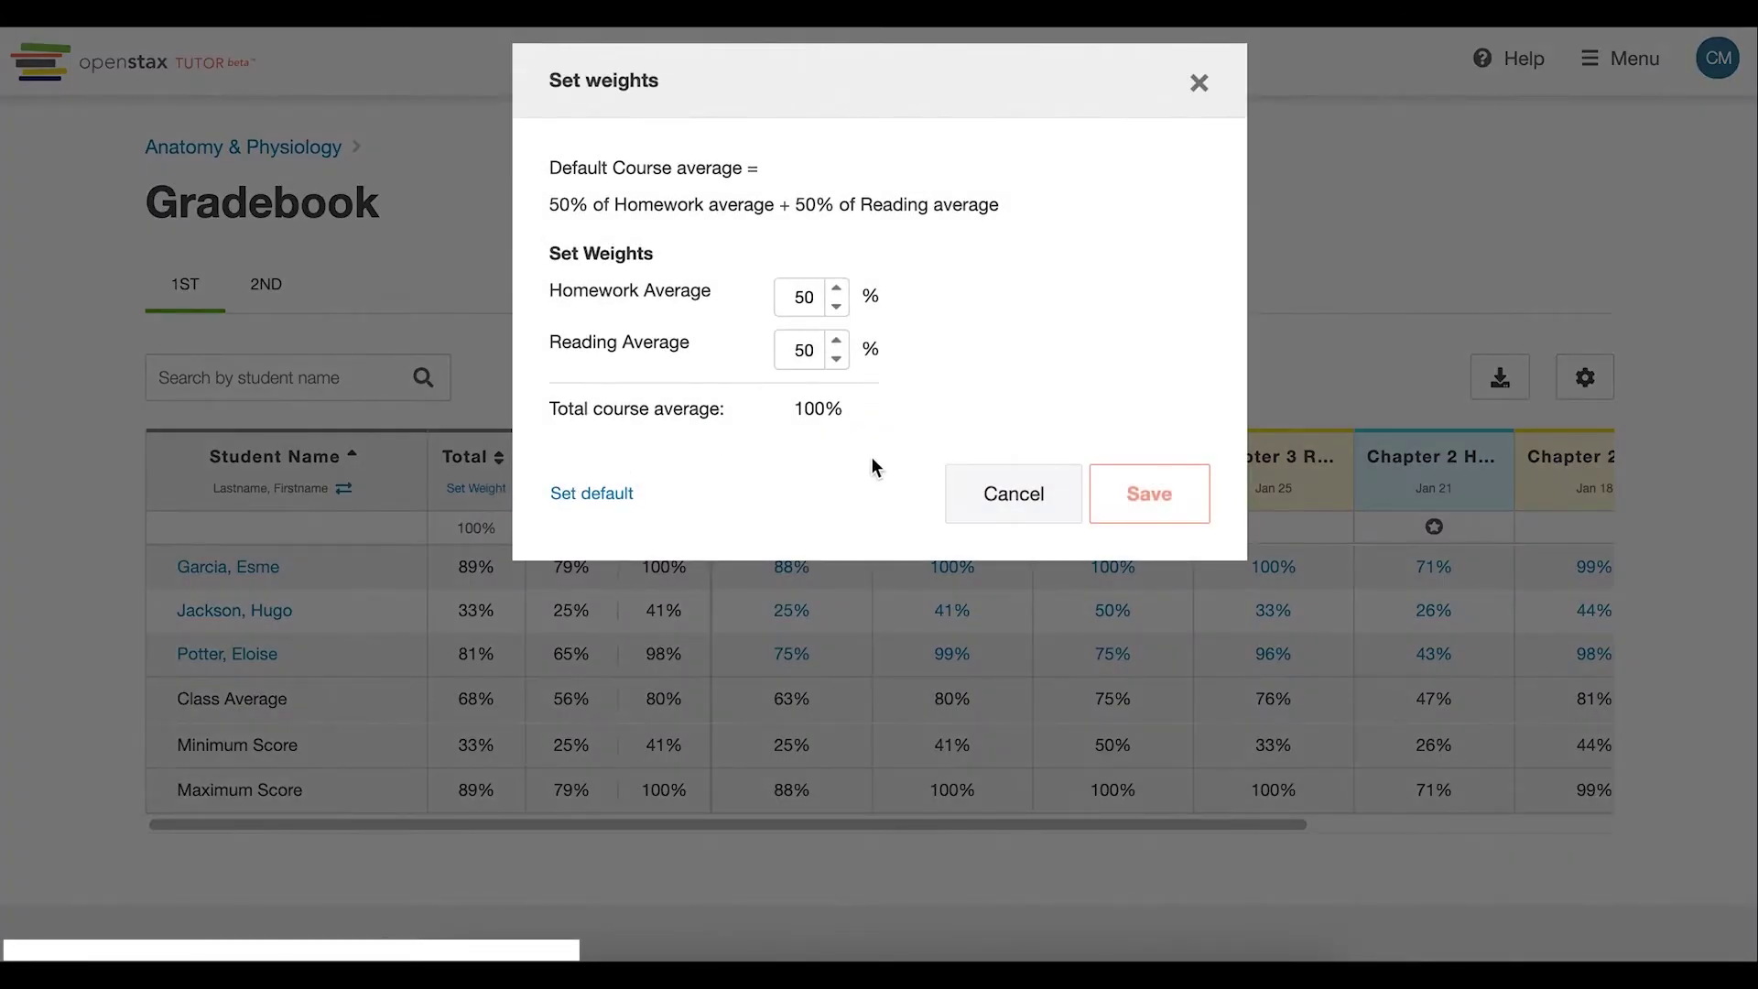
{"action": "left_click", "coordinate": [975, 498]}
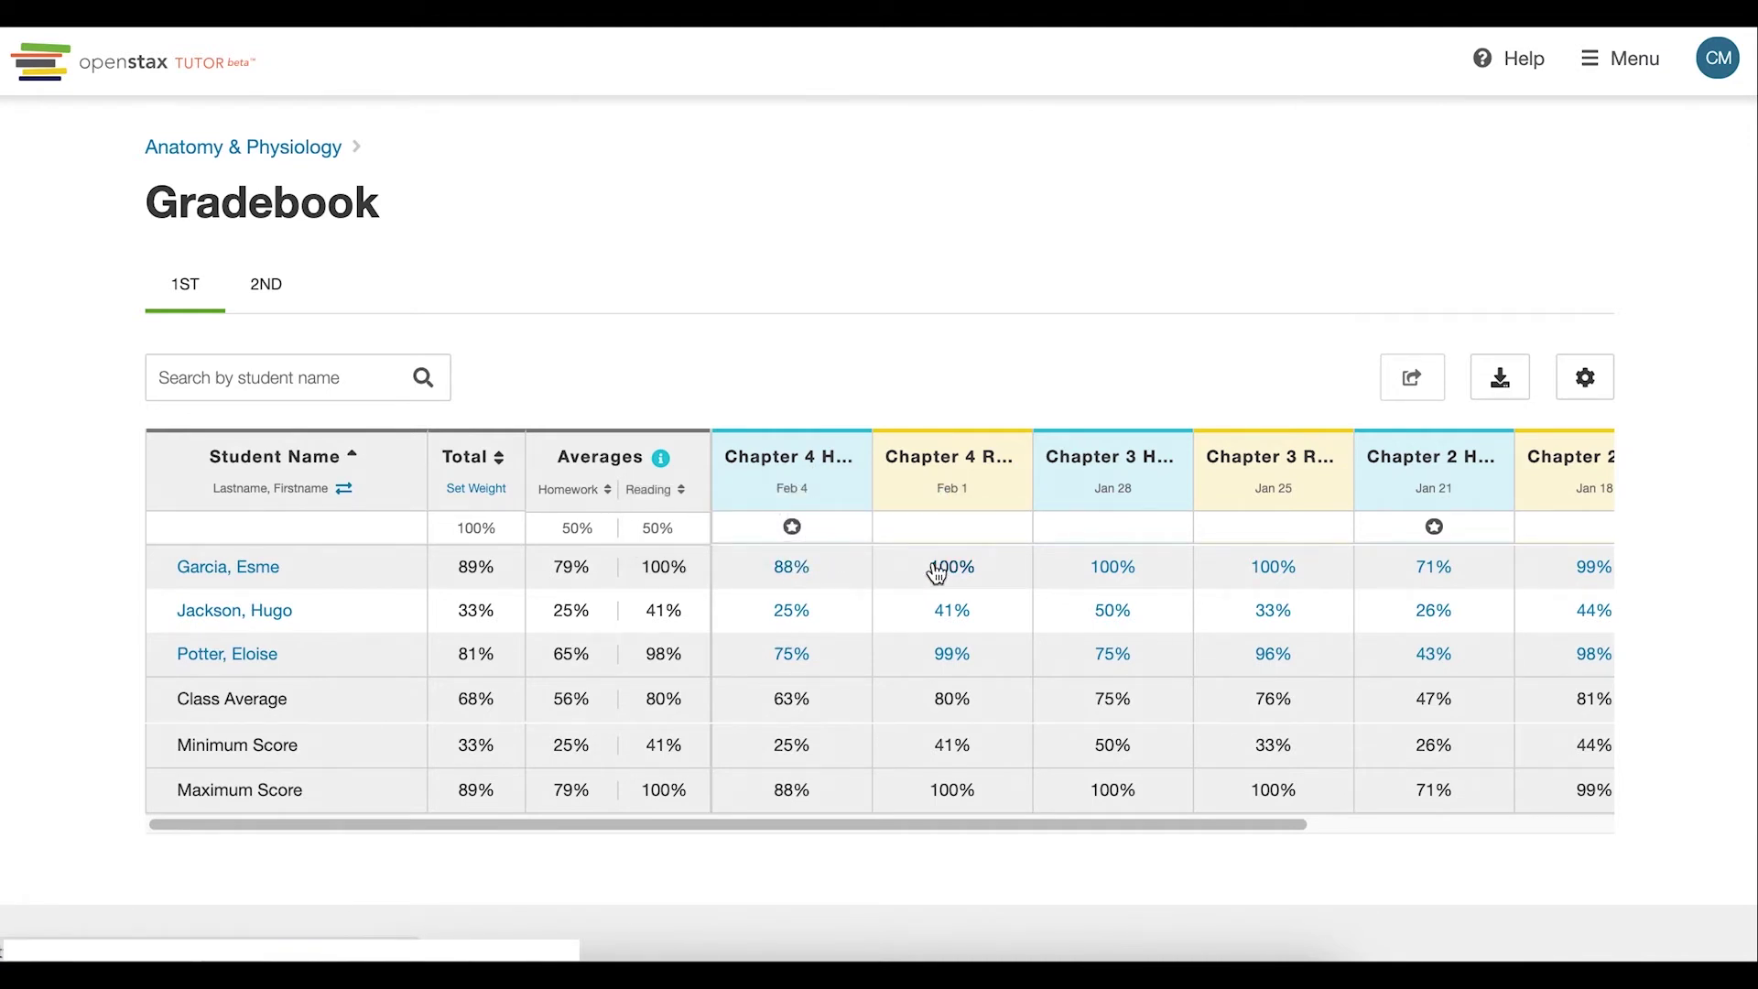
- Read the Averages calculation explanation, then show the points, column-type and dropped-student display options
{"action": "left_click", "coordinate": [661, 461]}
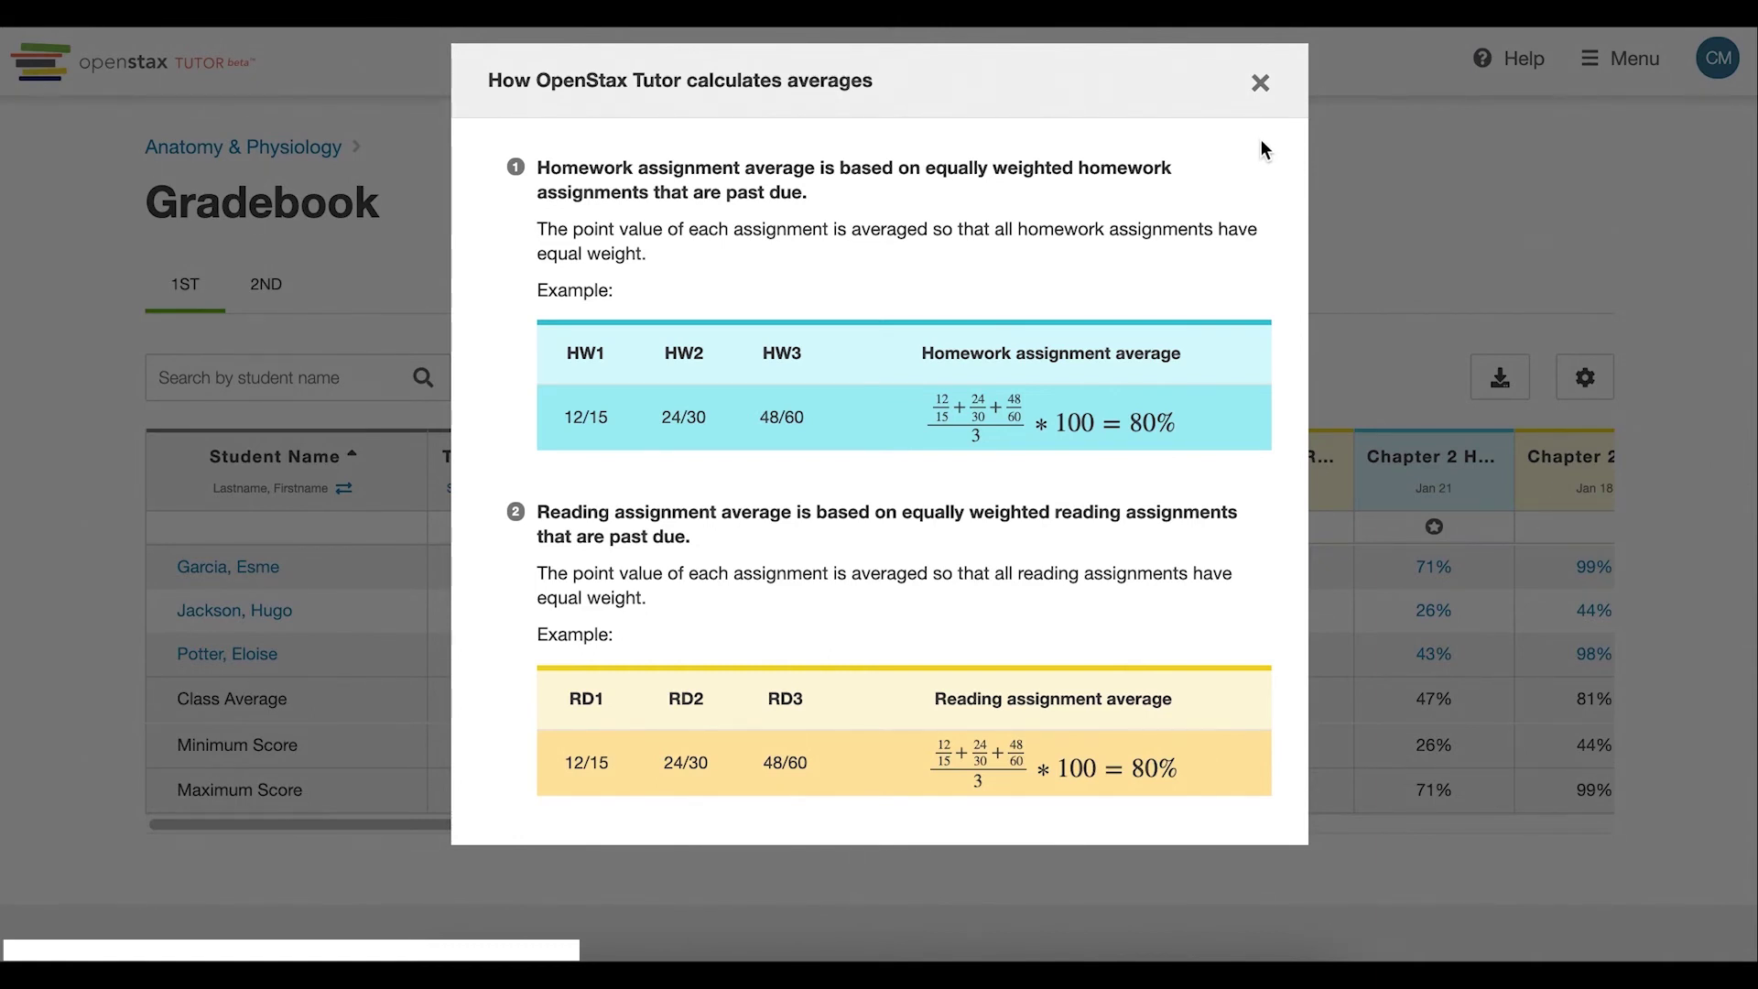
{"action": "left_click", "coordinate": [1260, 83]}
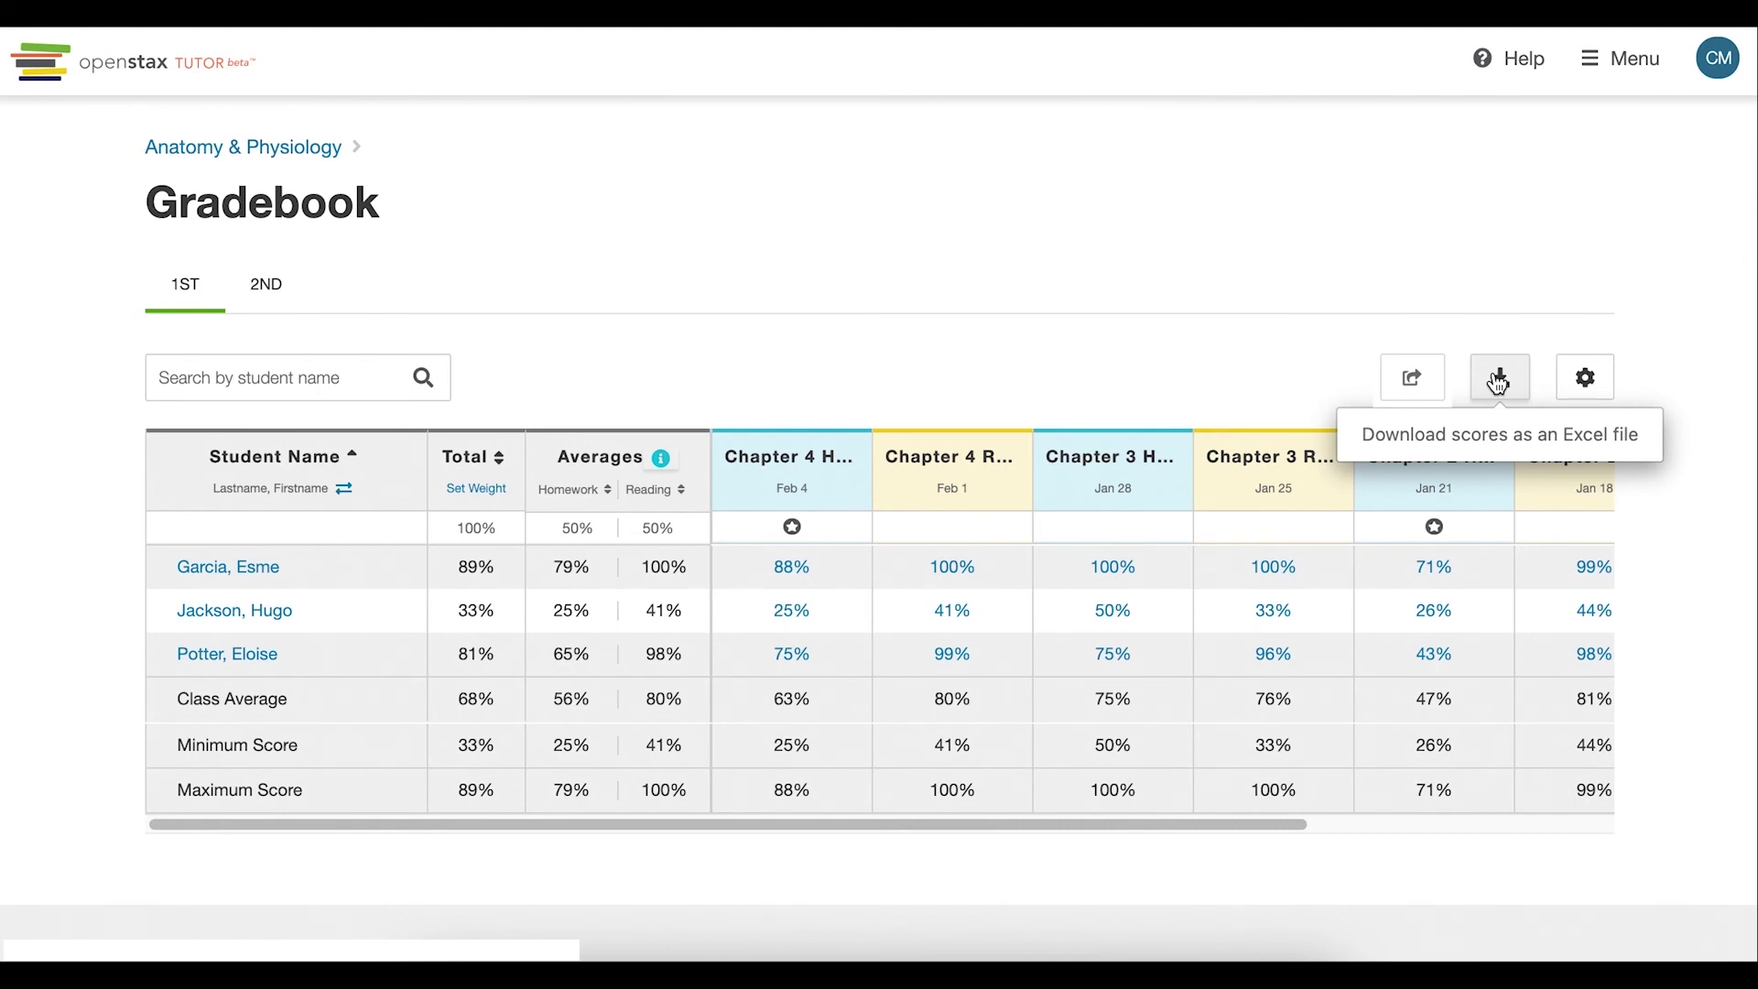
{"action": "left_click", "coordinate": [1574, 387]}
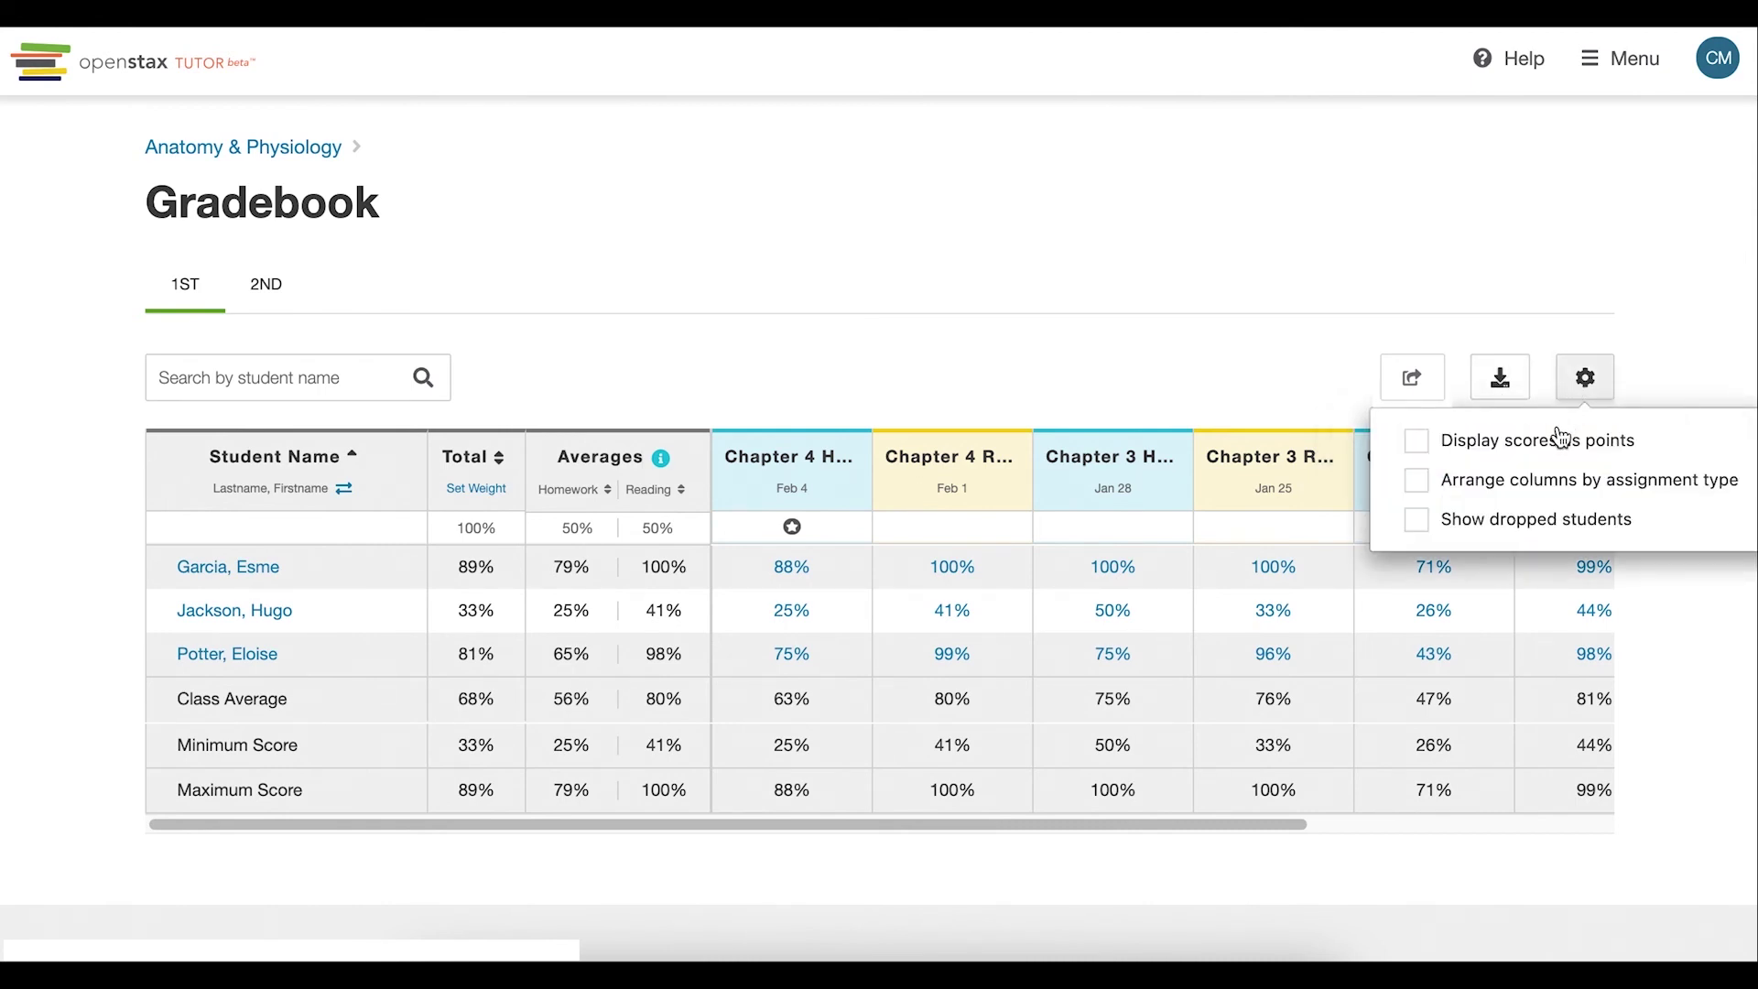